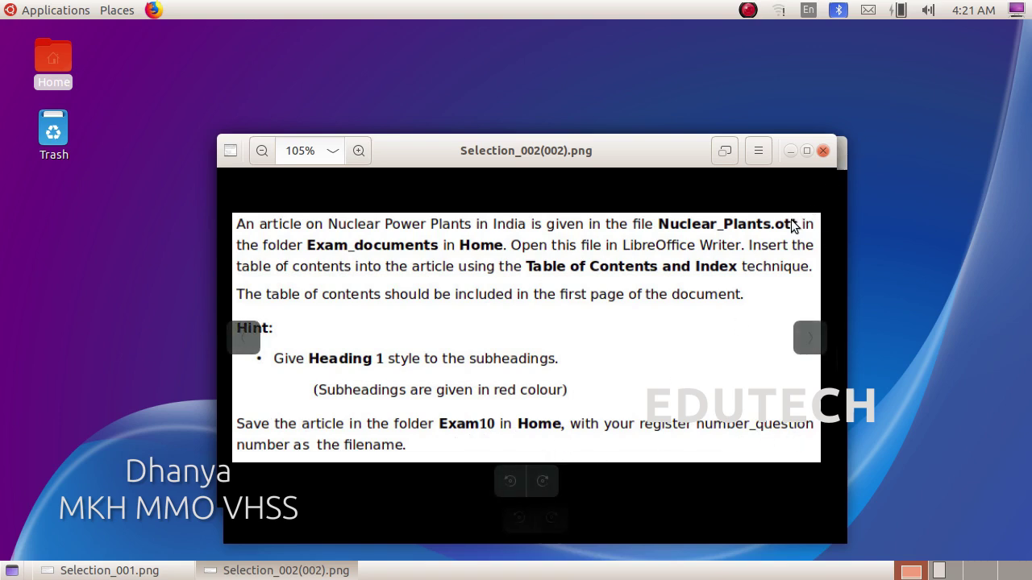
- Minimize the English task sheet to reveal the Selection_001.png instructions
click(790, 151)
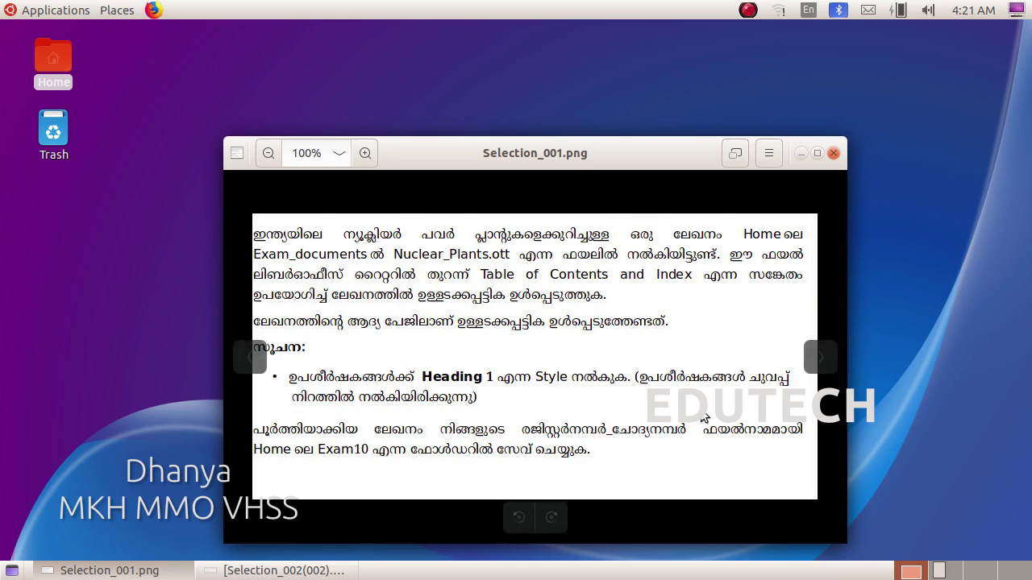
- Put away the task sheet and open Nuclear_Plants.ott from Home > Exam_documents in Writer
click(146, 571)
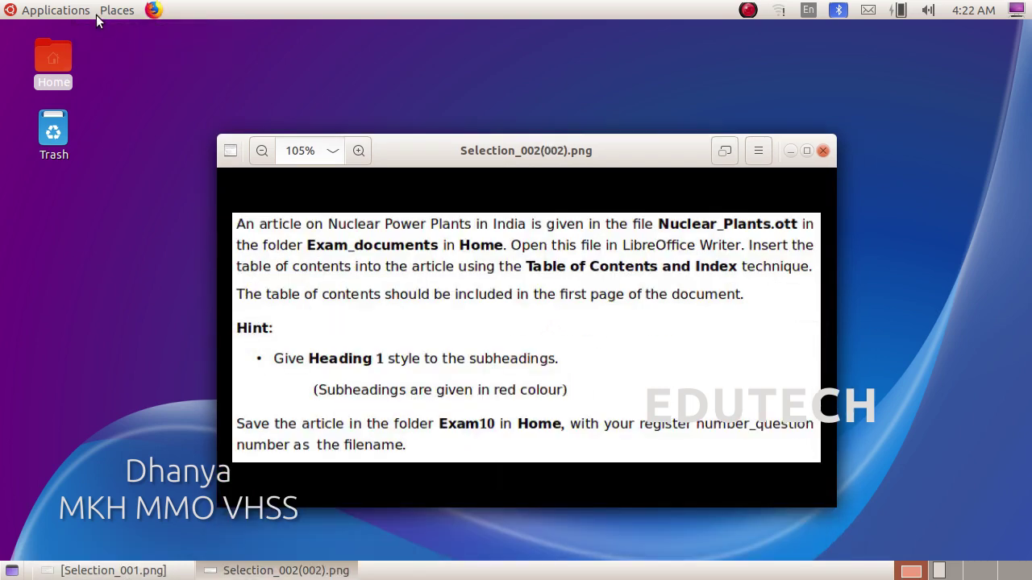
click(104, 11)
click(114, 26)
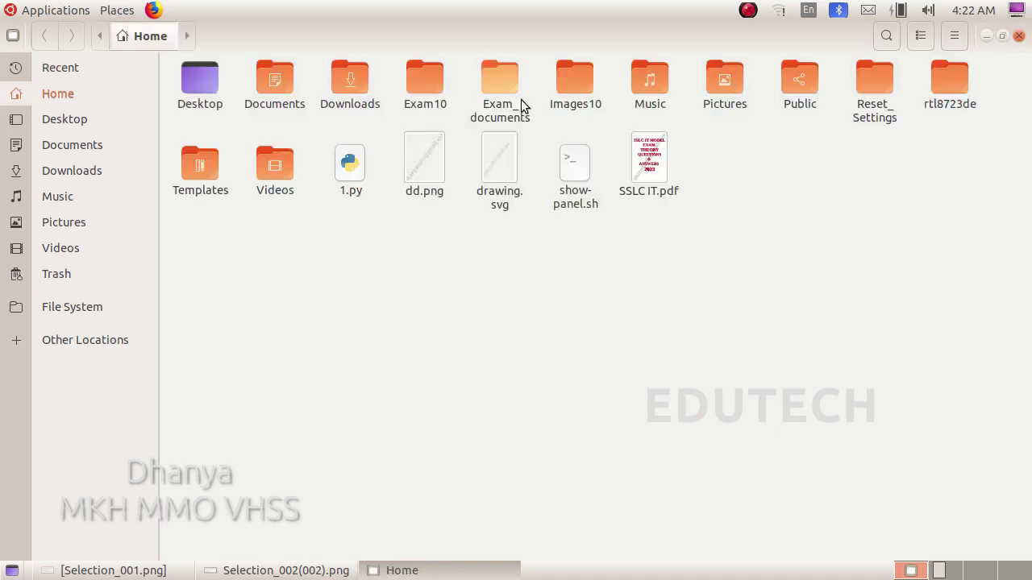
double_click(504, 100)
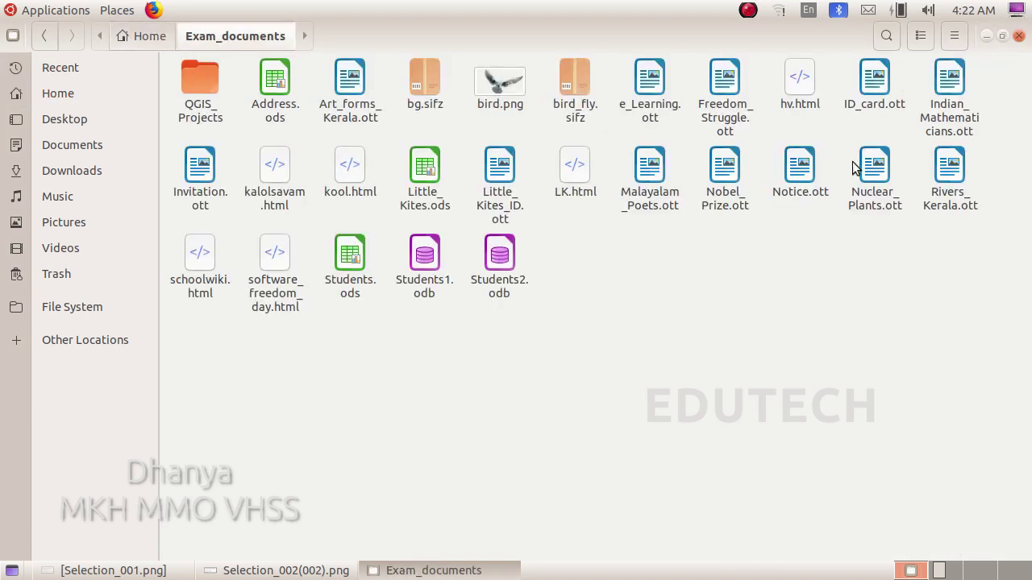
double_click(868, 166)
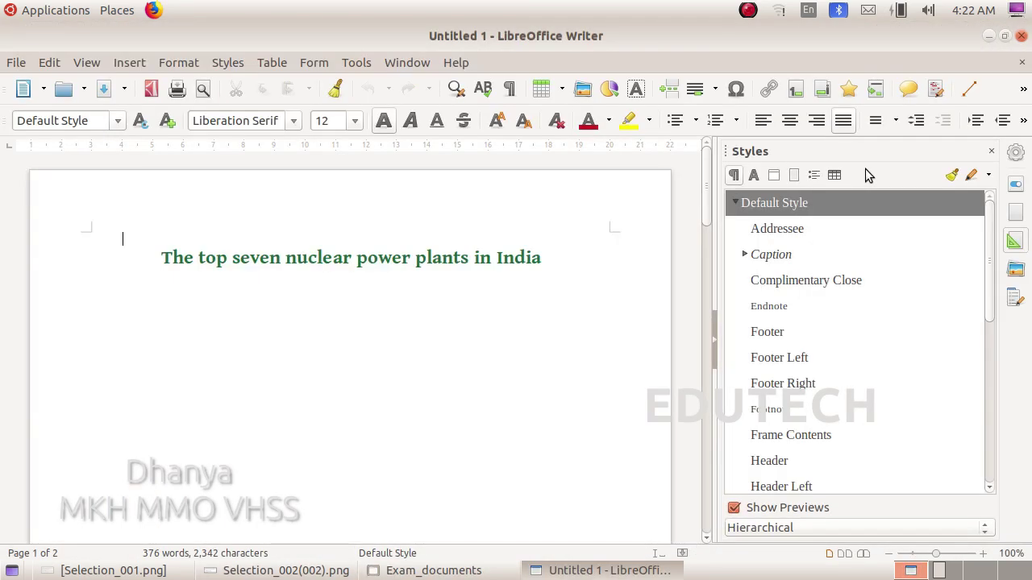
- Recheck the English task sheet, then select the red Kudankulam Nuclear Power Plant, Tamil Nadu subheading
click(585, 267)
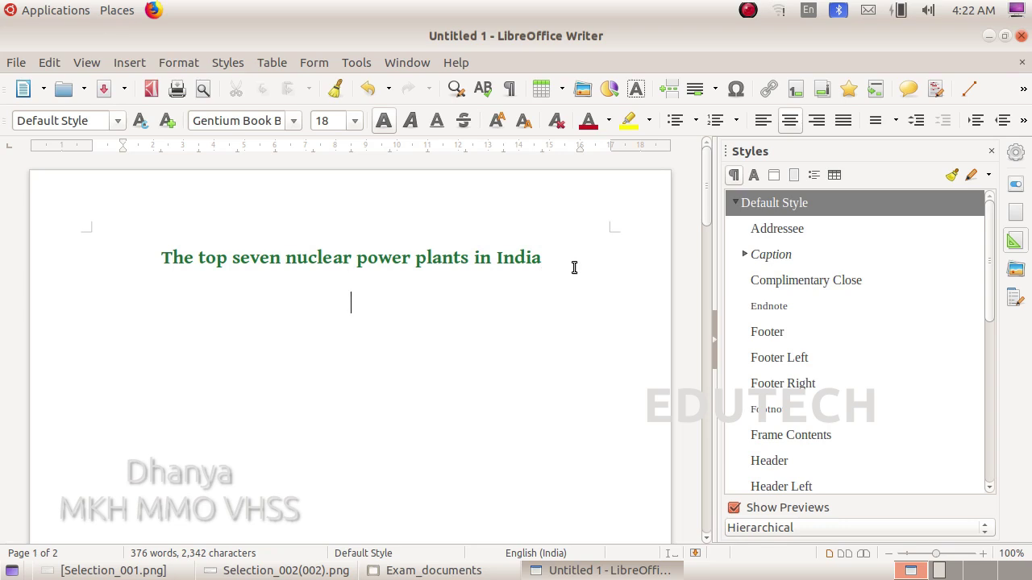
scroll(573, 268, down, 3)
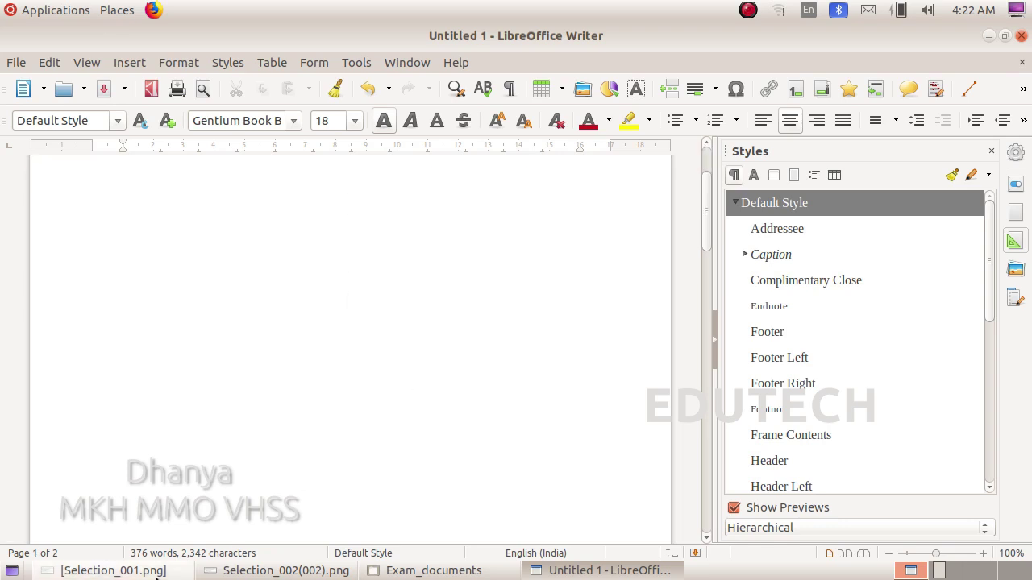
click(284, 572)
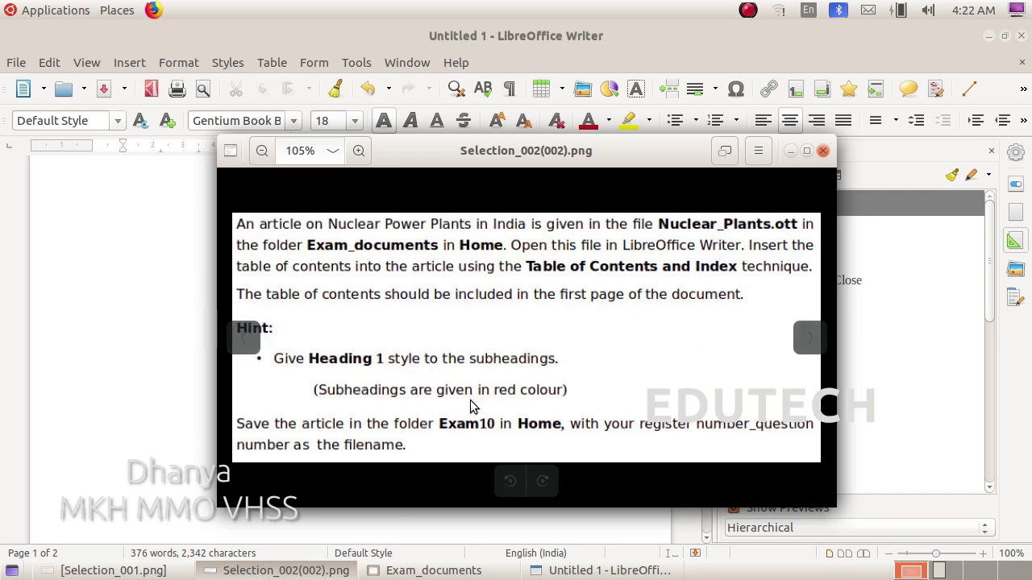
click(186, 397)
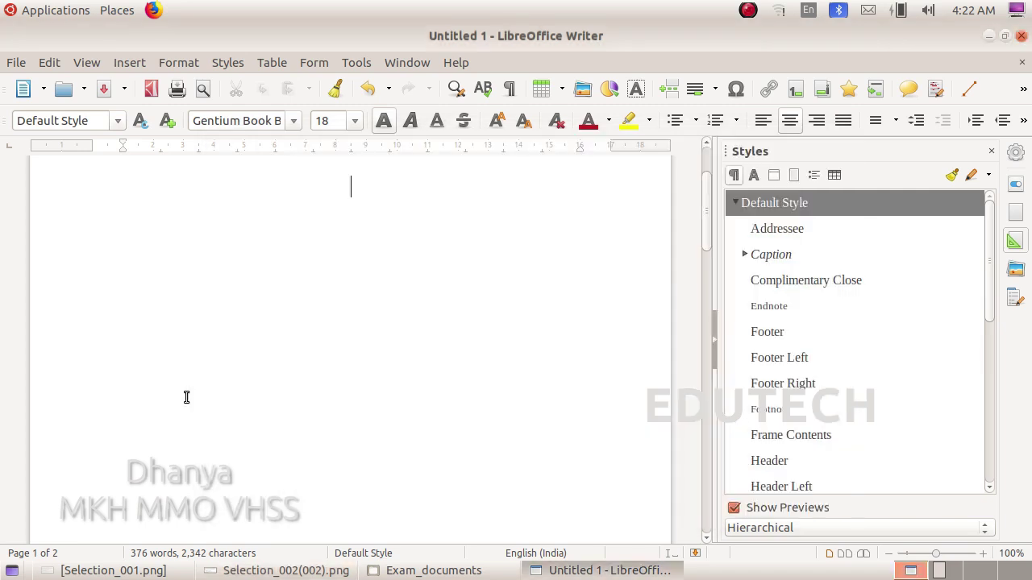
scroll(187, 396, down, 10)
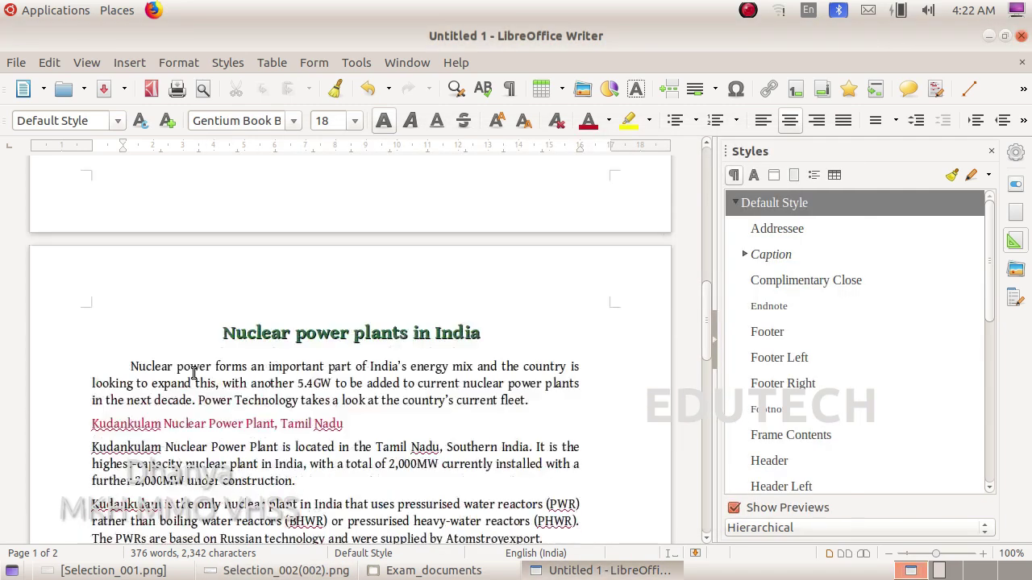
drag(358, 304, 90, 303)
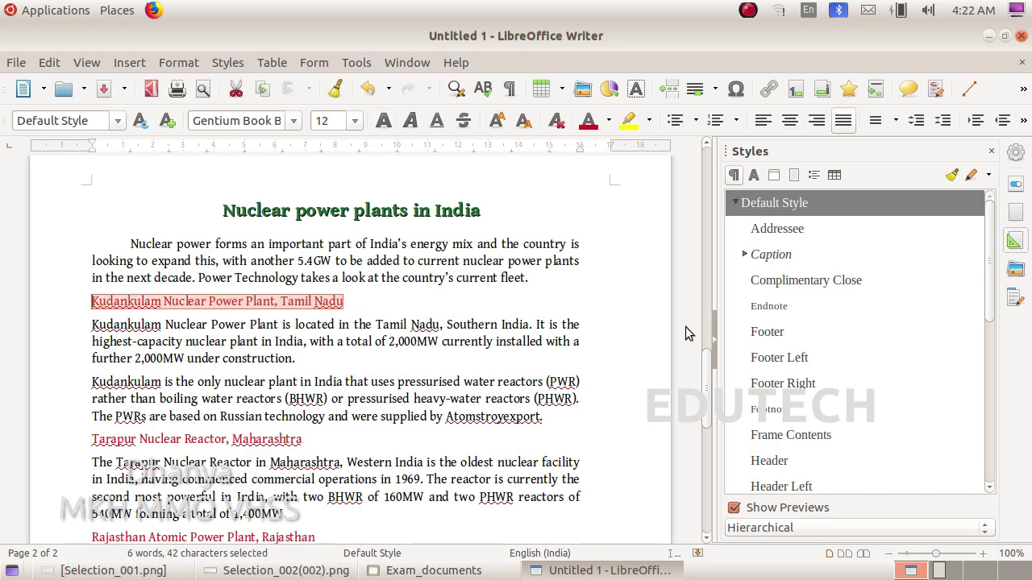
- Apply Heading 1 to the Kudankulam subheading with Ctrl+1 after rechecking the task
click(118, 120)
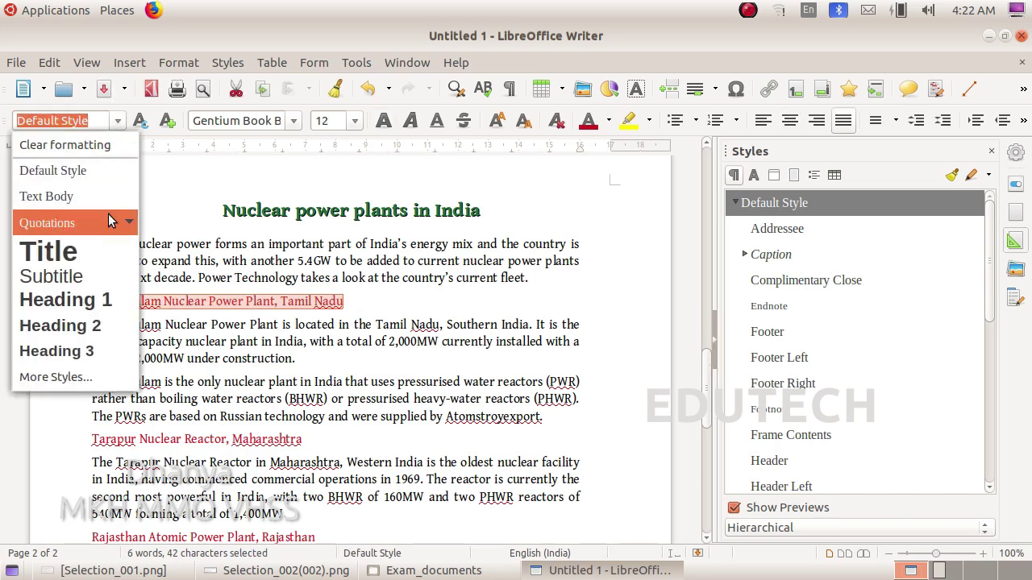
key(Escape)
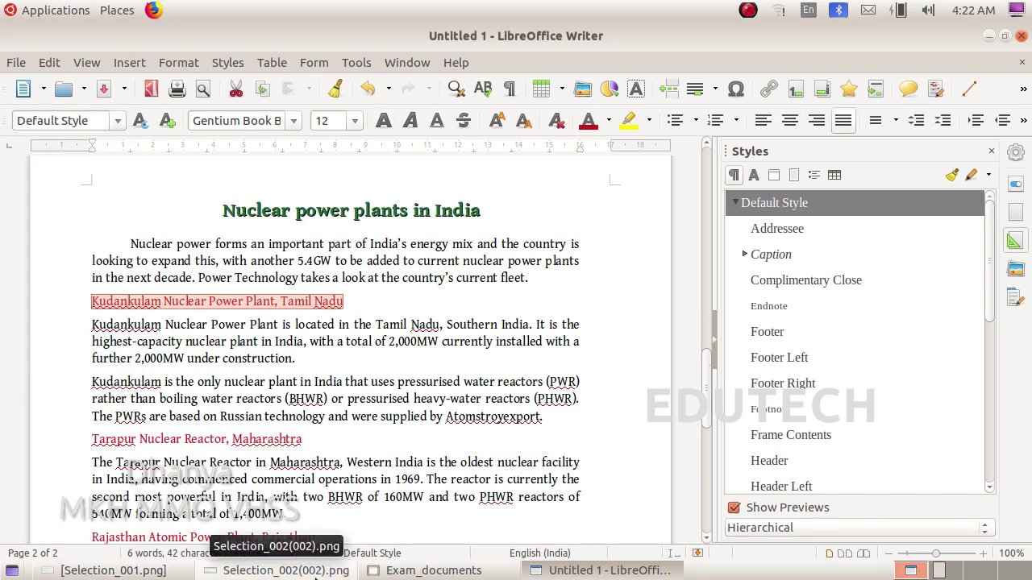
click(309, 566)
click(580, 570)
key(ctrl+1)
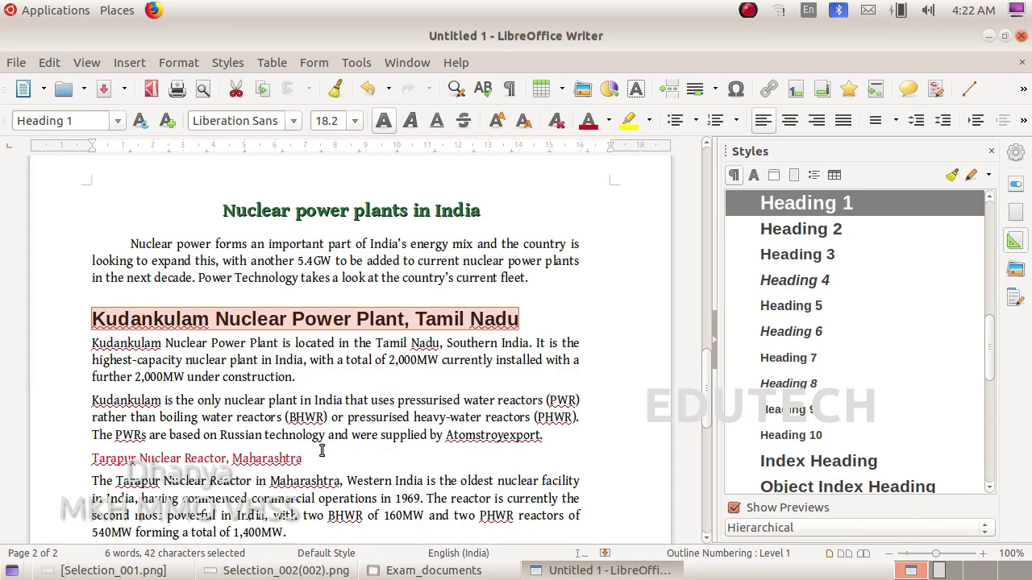
- Select the Tarapur, Rajasthan and Kaiga subheadings together and apply Heading 1 to them
drag(318, 462, 91, 461)
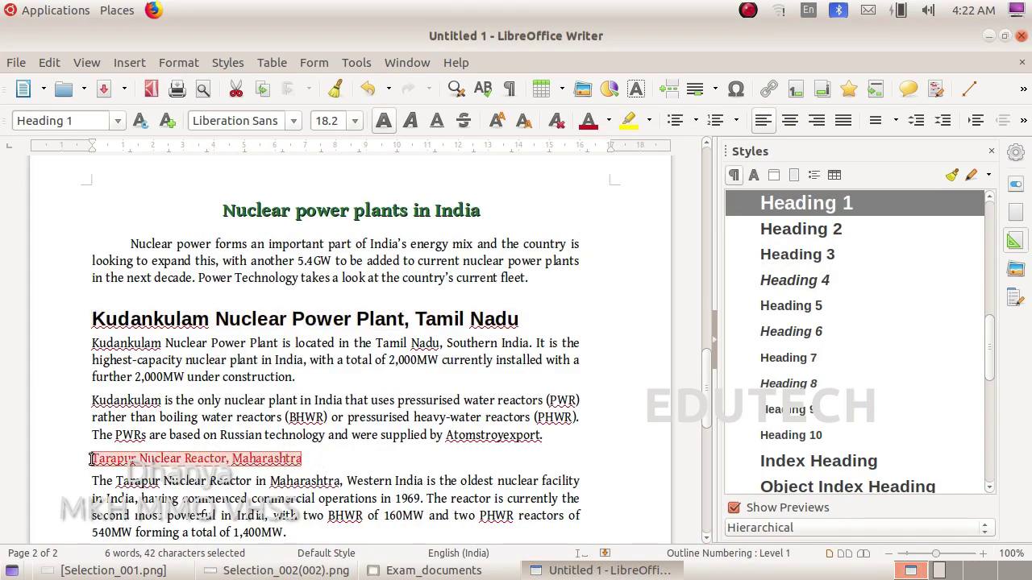
scroll(554, 409, down, 2)
scroll(554, 409, down, 2)
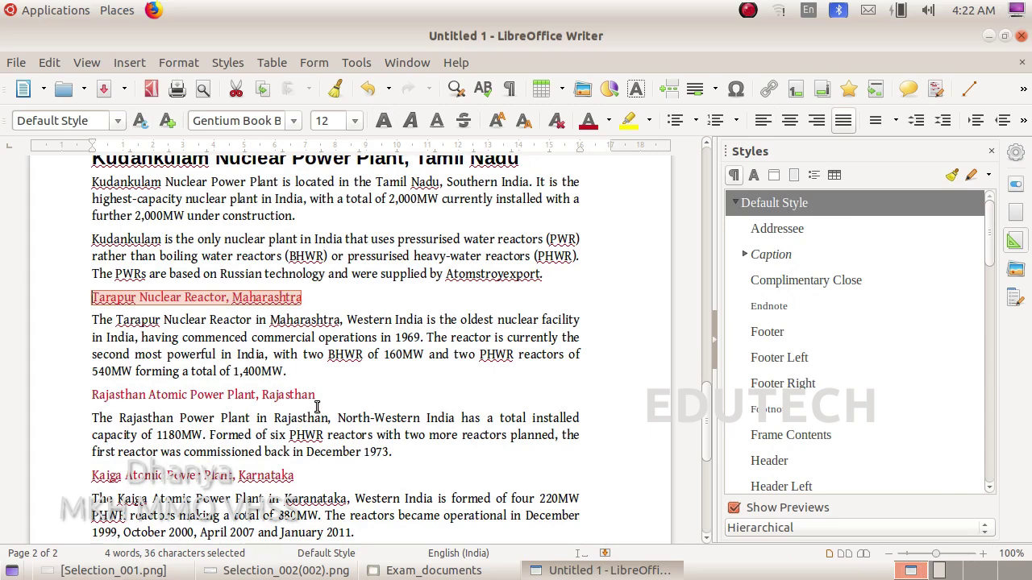
drag(317, 395, 91, 395)
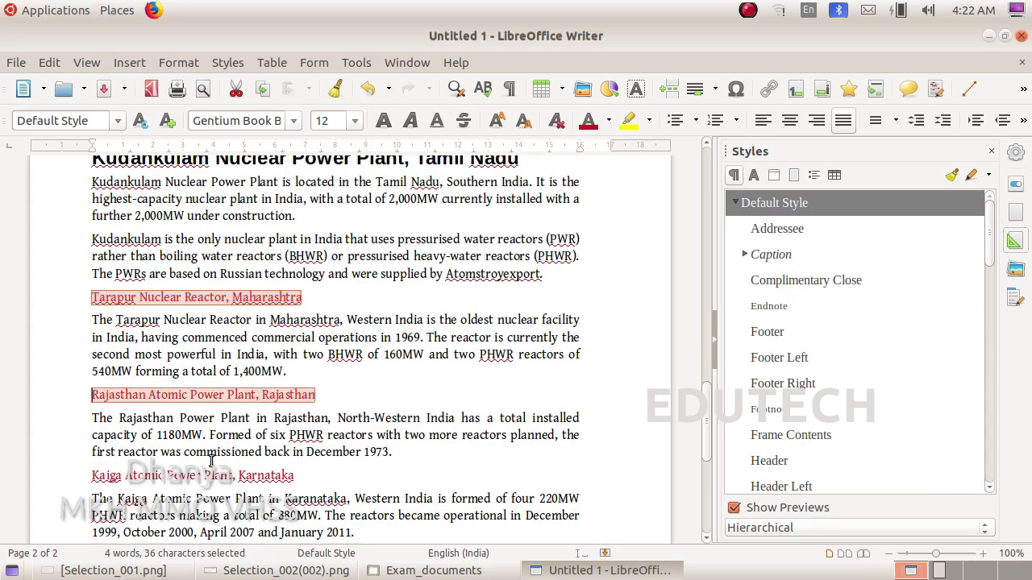
drag(302, 478, 85, 476)
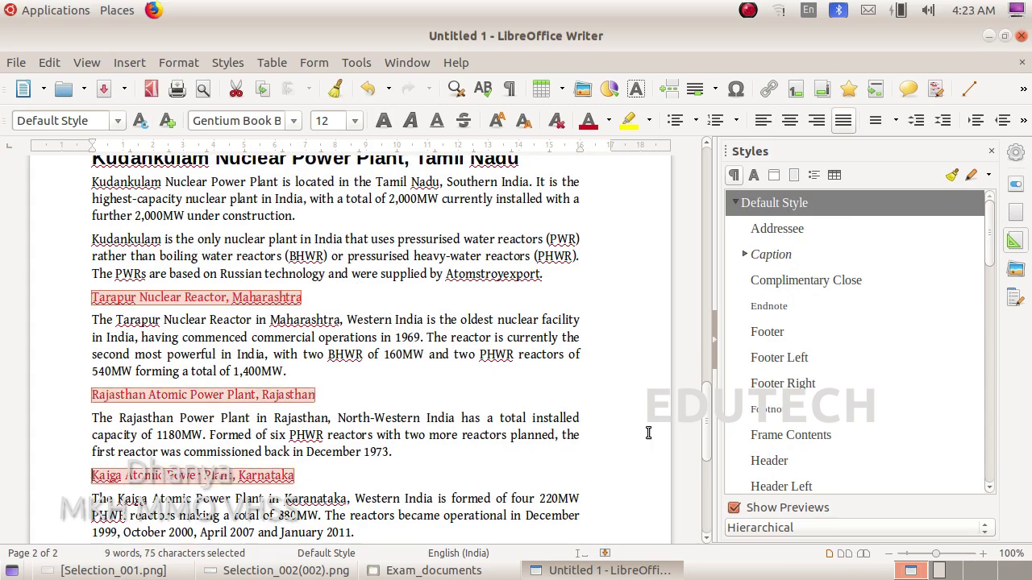
click(118, 120)
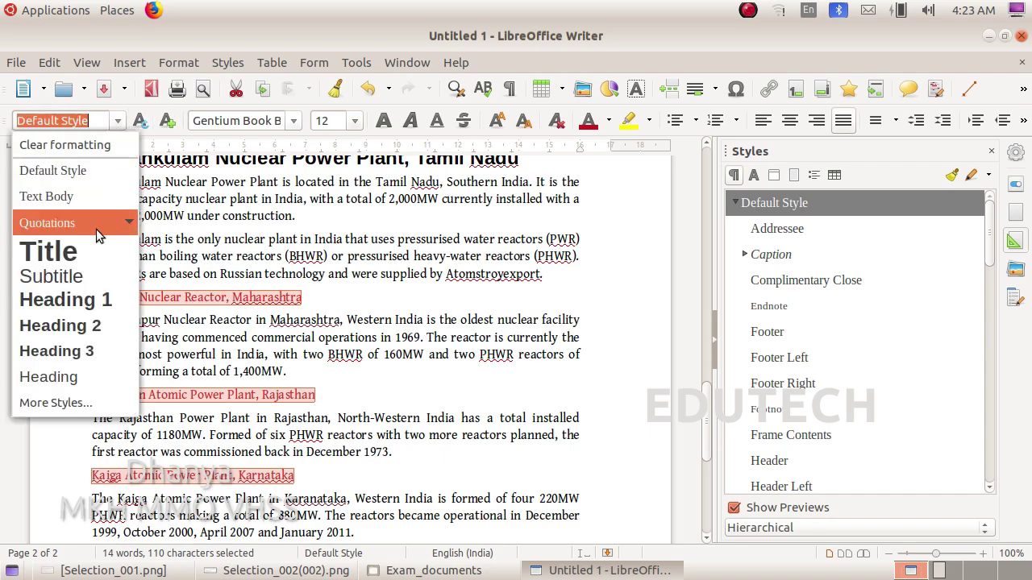
click(83, 309)
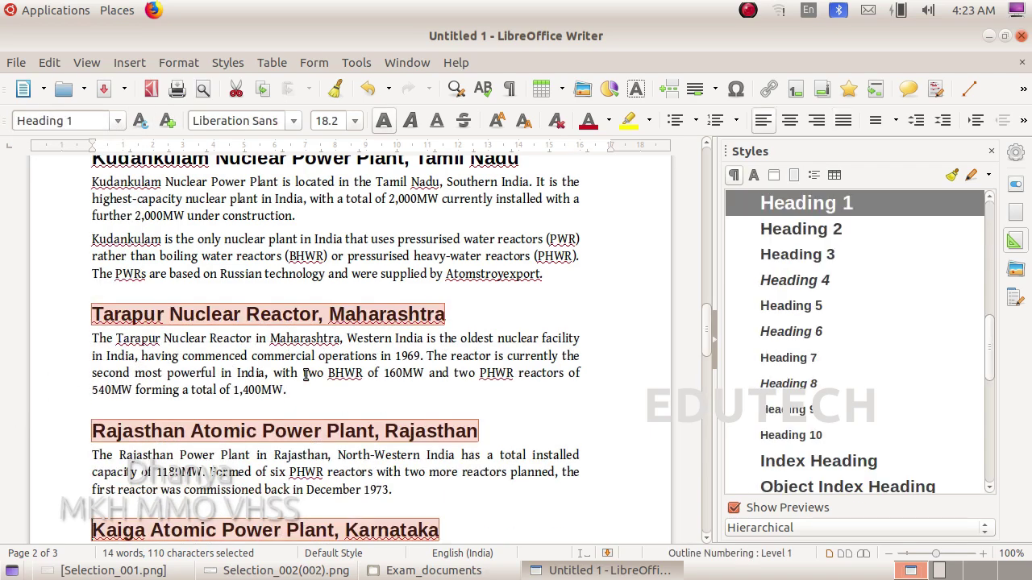
- Apply Heading 1 to the Kalapakkam, Narora and Kakarapar subheadings and review the headings
scroll(307, 377, down, 3)
scroll(306, 377, down, 5)
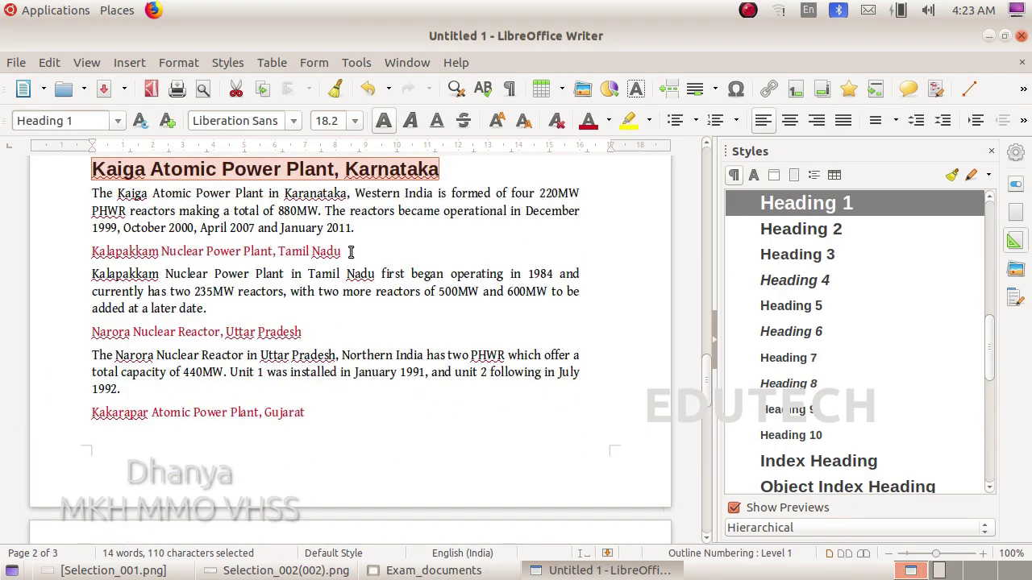
drag(350, 252, 91, 252)
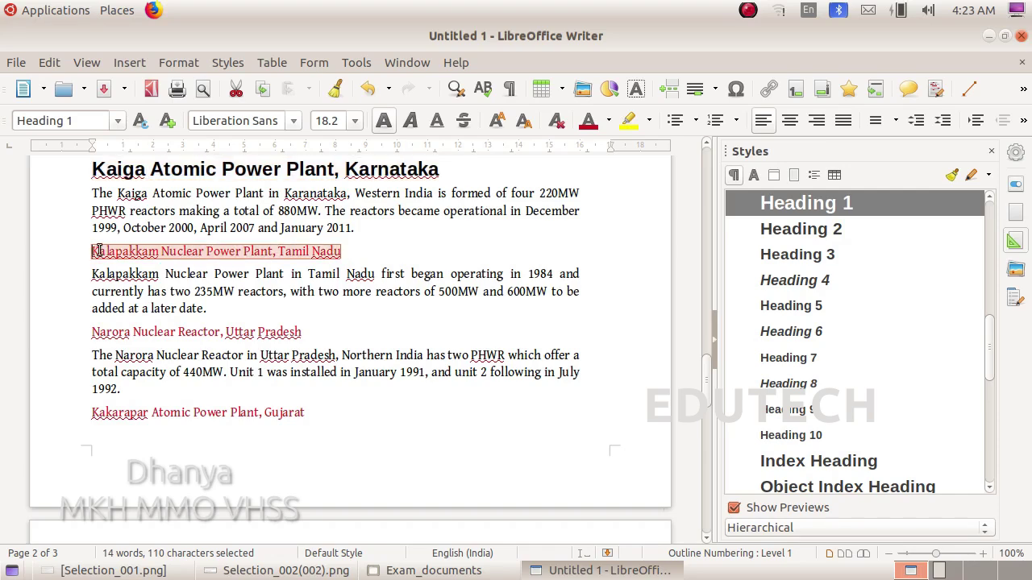
drag(308, 332, 87, 331)
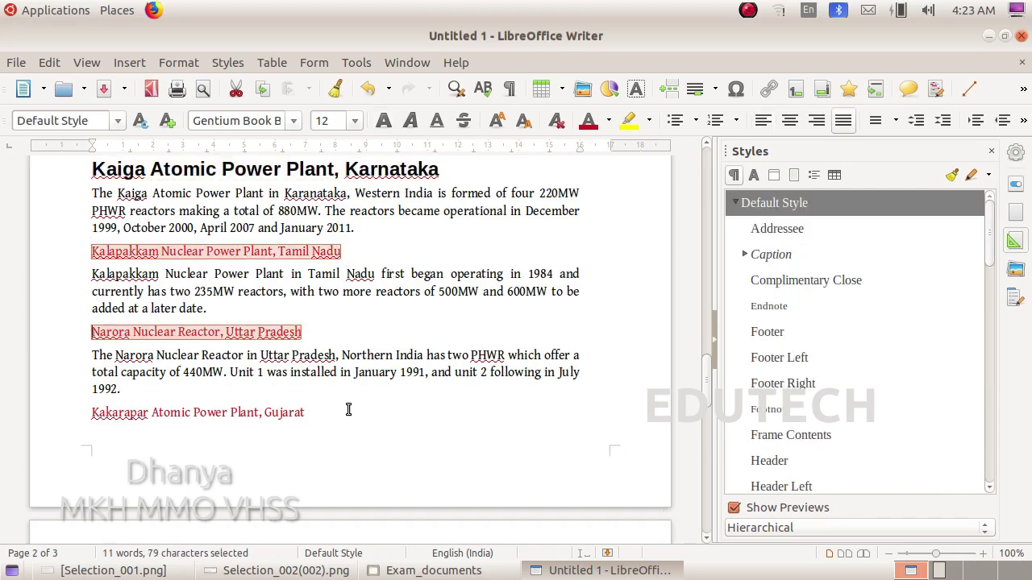
drag(335, 412, 71, 407)
scroll(281, 386, down, 5)
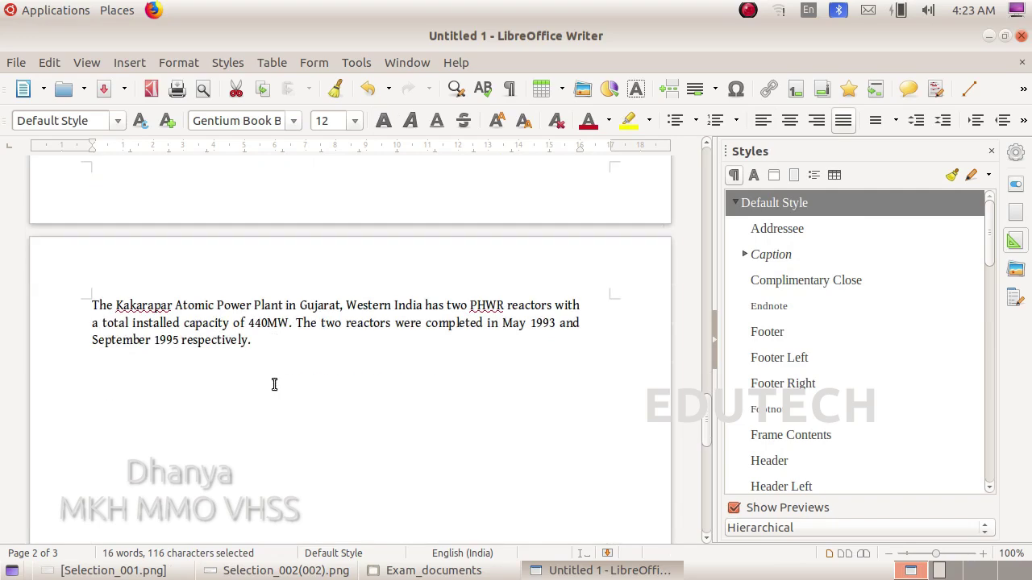
scroll(273, 384, up, 5)
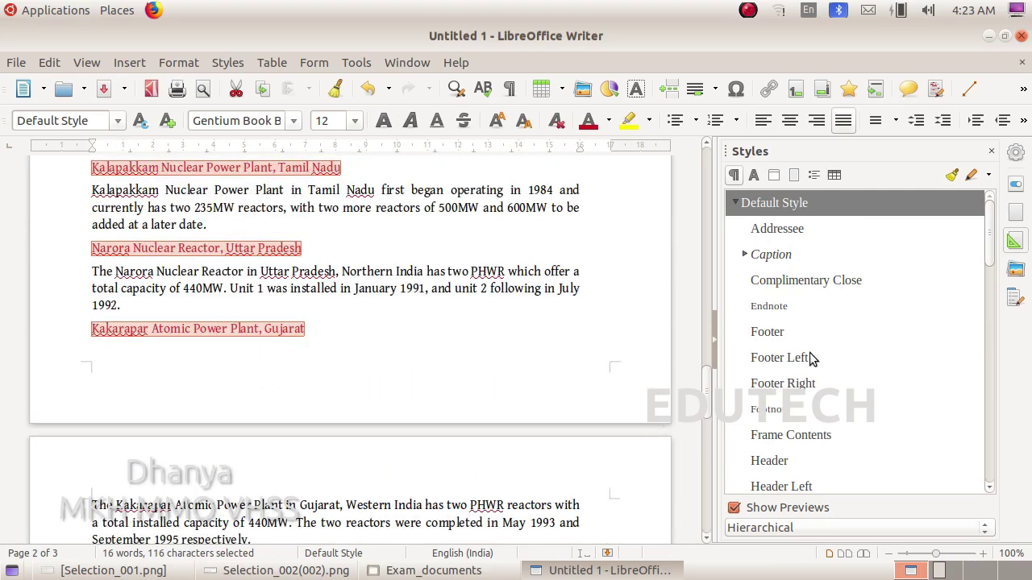
scroll(832, 421, down, 4)
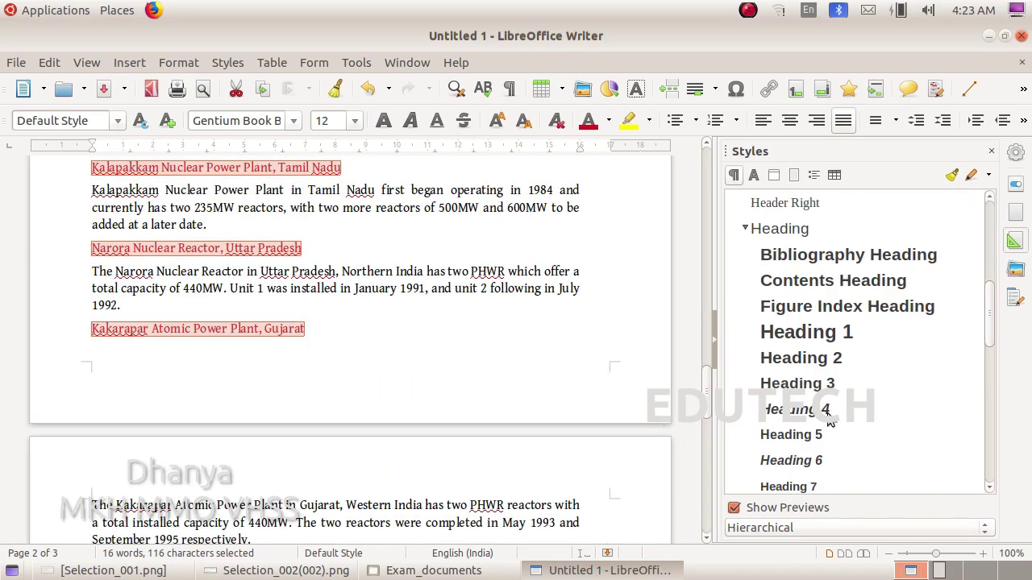
double_click(804, 335)
click(597, 357)
scroll(596, 362, up, 4)
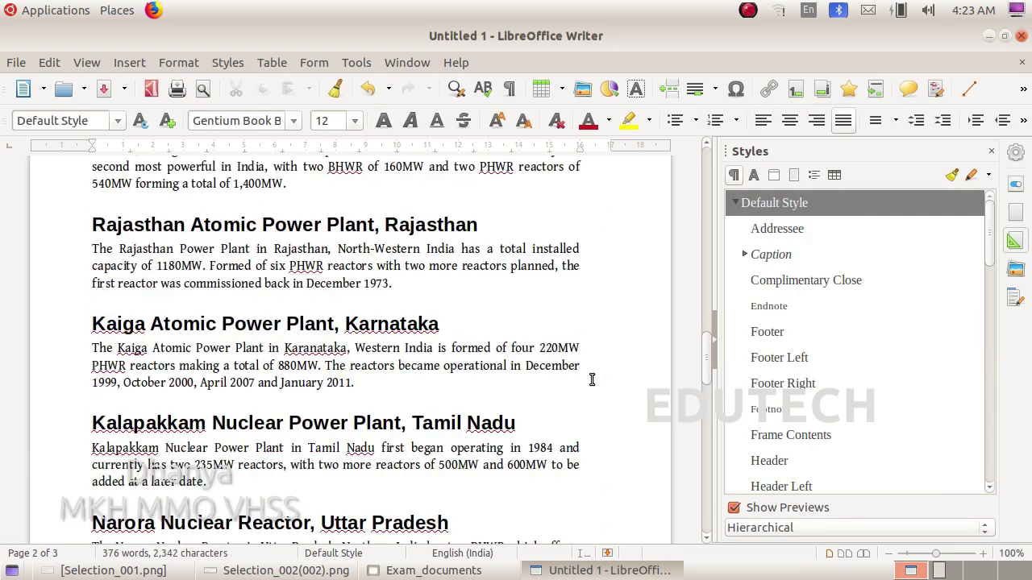
scroll(592, 380, down, 2)
scroll(578, 379, down, 5)
scroll(461, 377, down, 3)
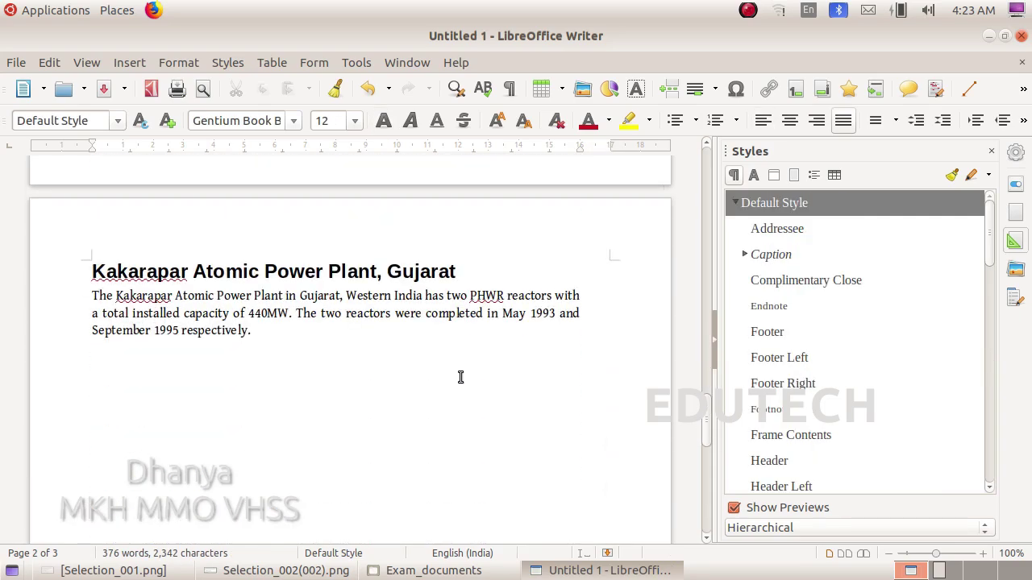
scroll(460, 377, up, 4)
scroll(460, 378, up, 20)
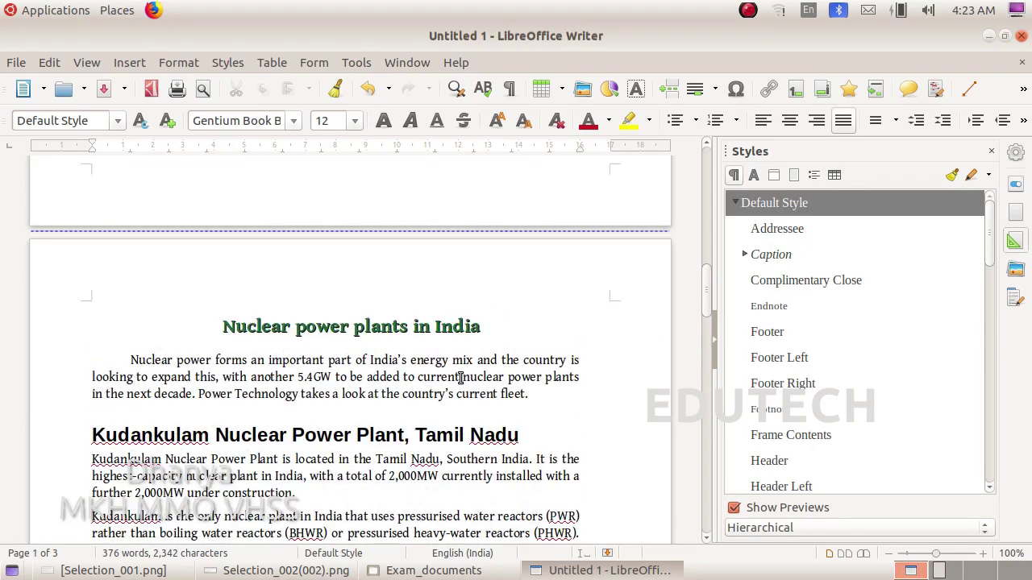
- Return to page one and show the Insert > Table of Contents and Index choices
scroll(461, 377, up, 5)
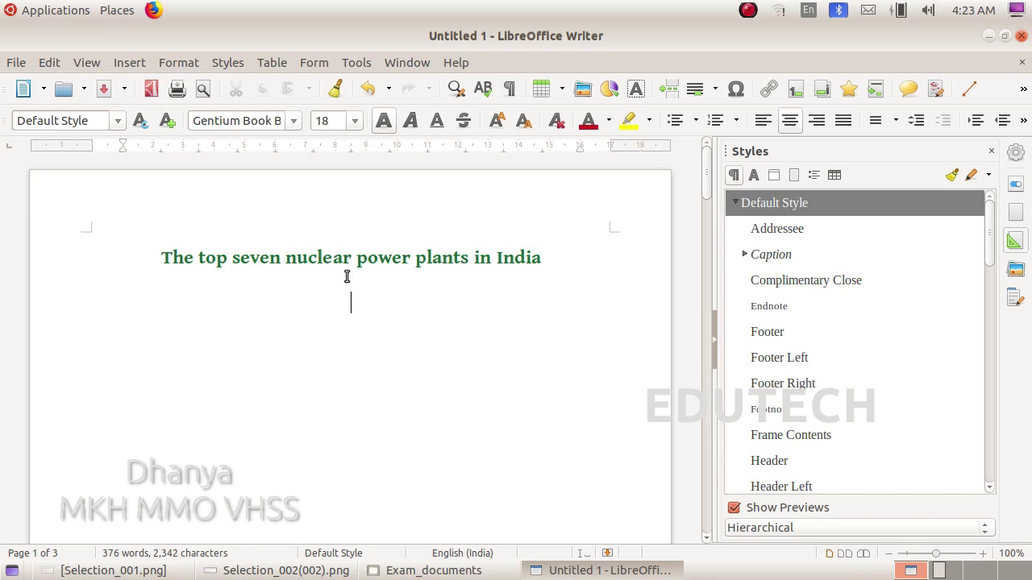
click(129, 62)
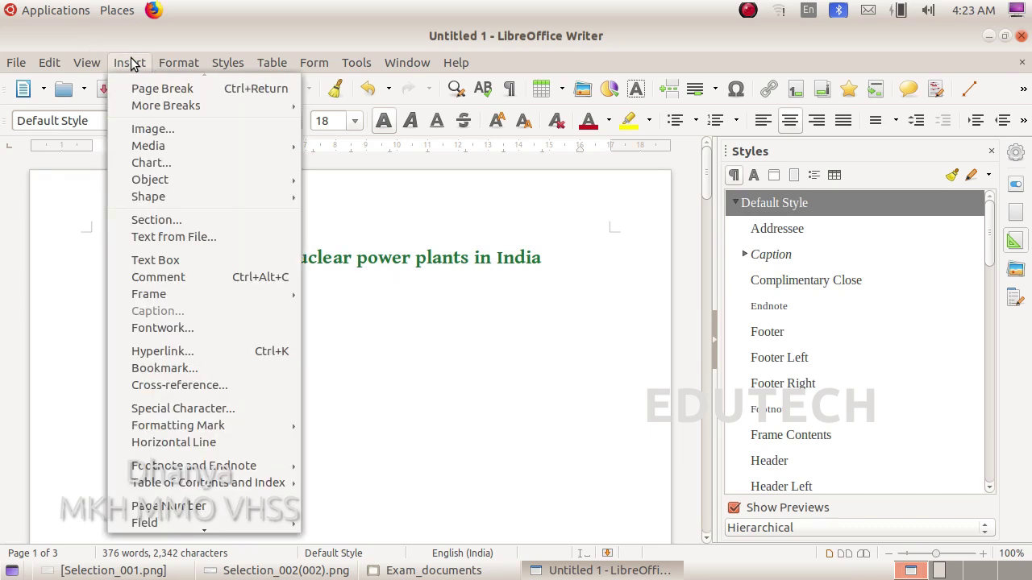
mouse_move(241, 485)
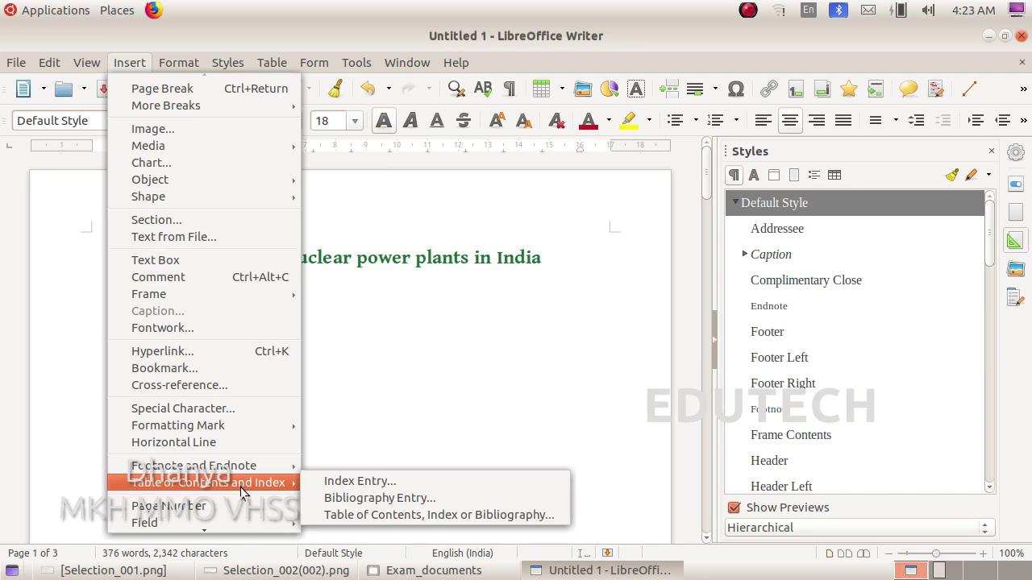
- Insert a Table of Contents for the entire document beneath the title, using the default settings
click(441, 516)
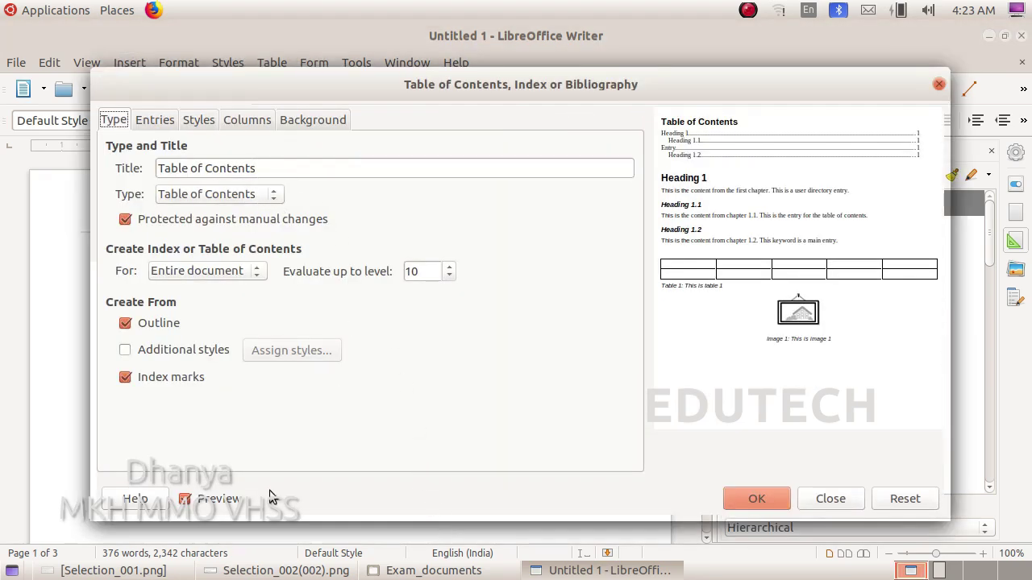
click(113, 570)
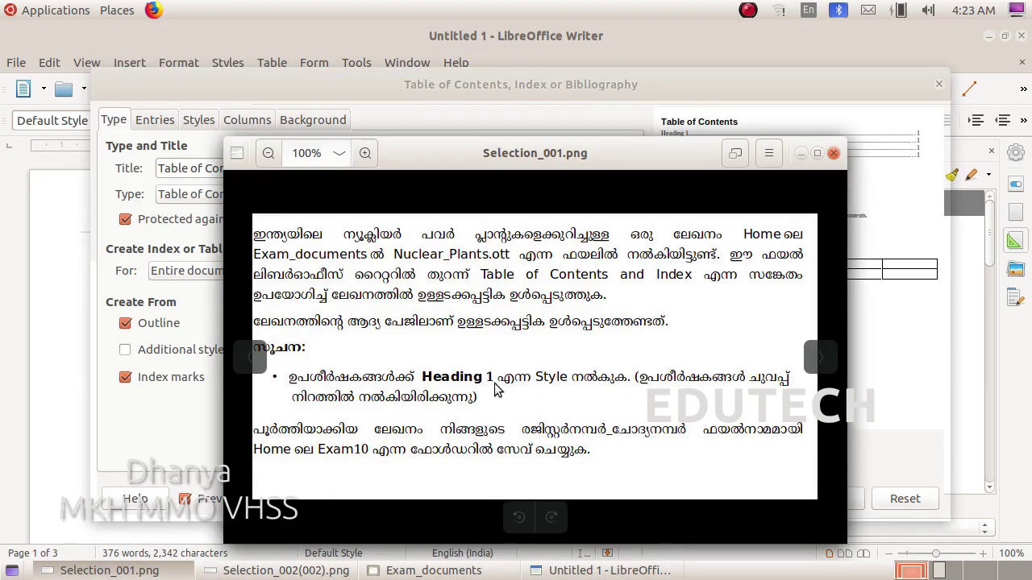
click(557, 571)
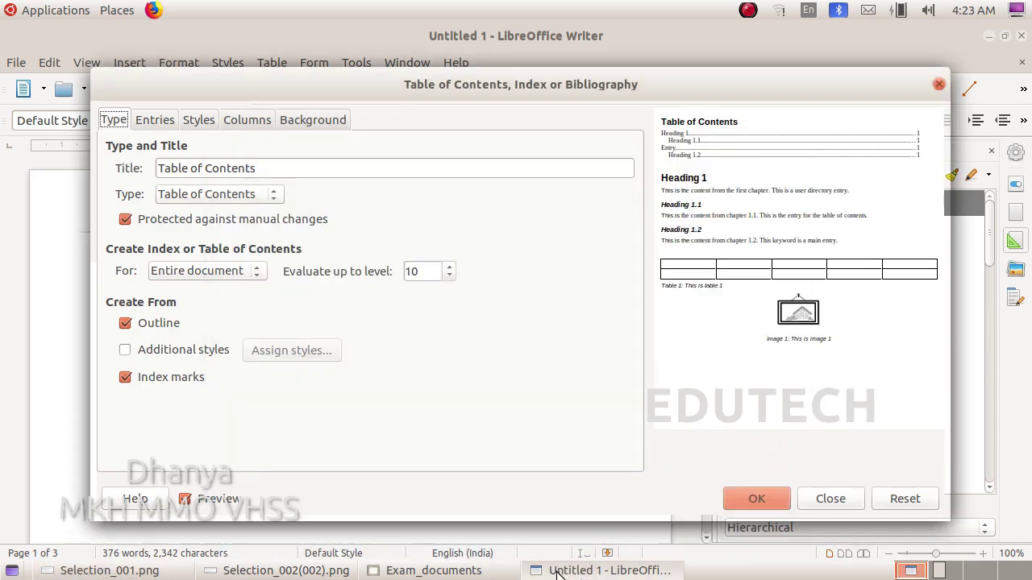
click(745, 497)
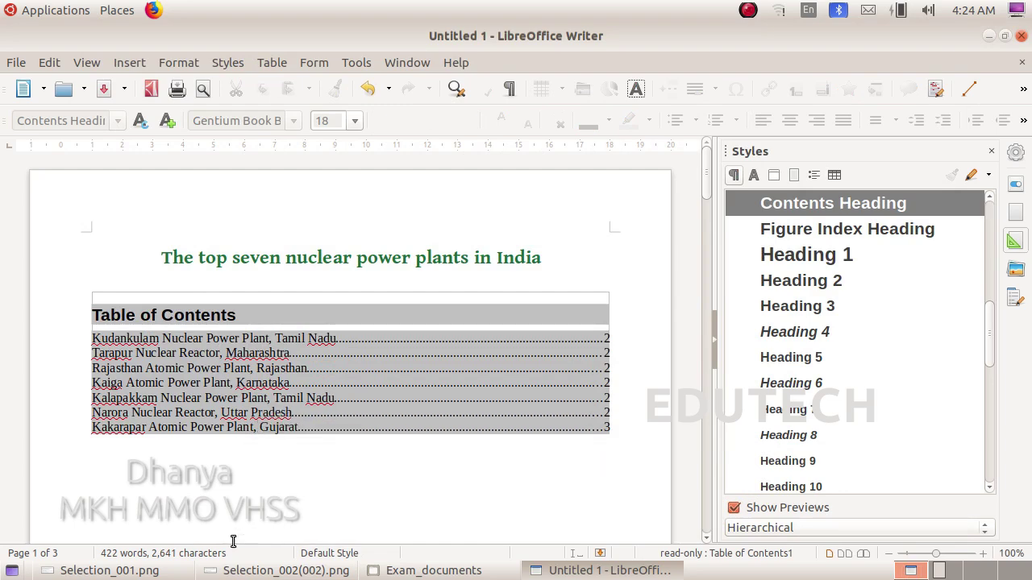
click(266, 570)
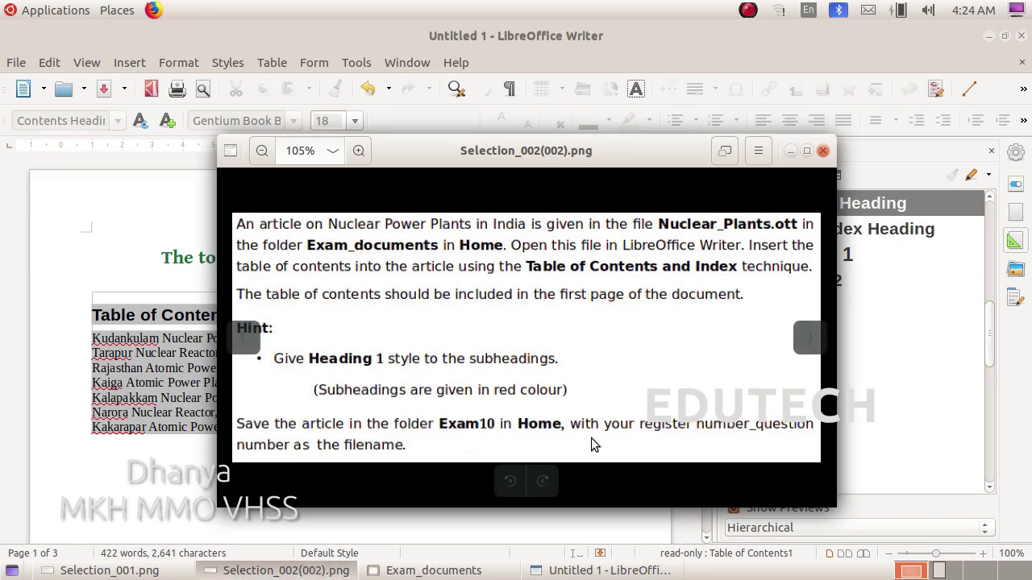
click(86, 258)
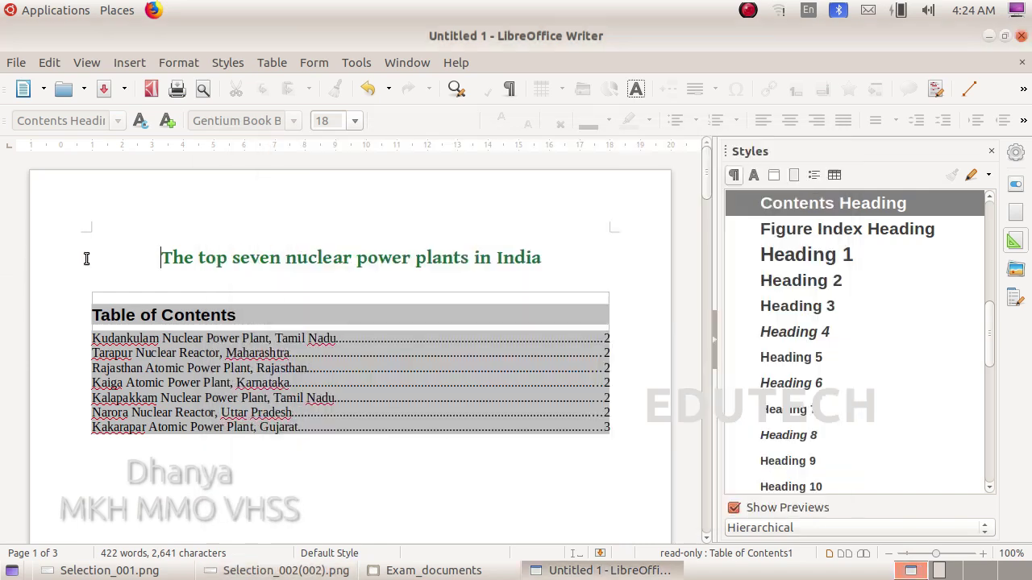
- Start a Save As into the Exam10 folder, replacing the default name with the register number
click(19, 64)
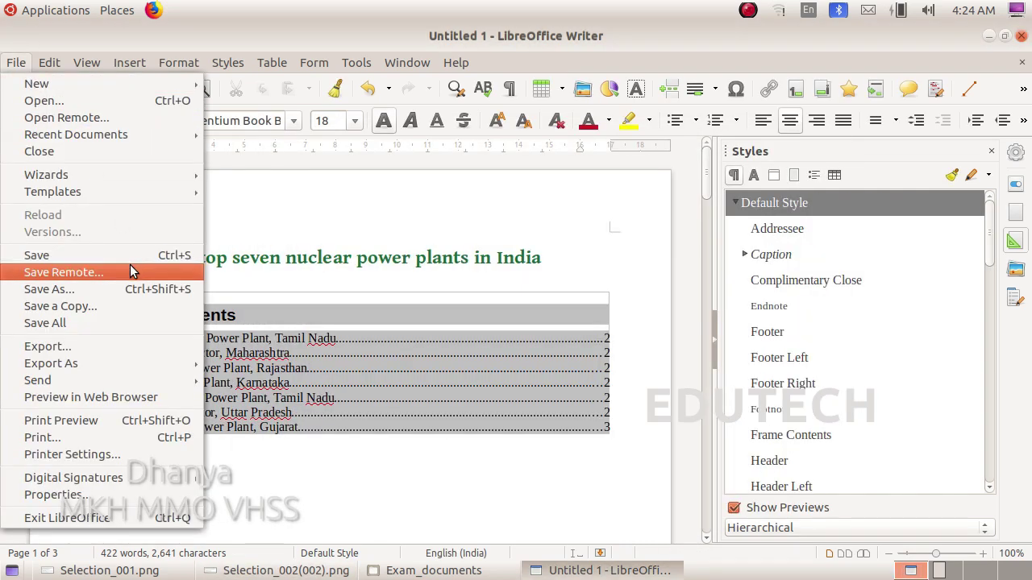
click(122, 288)
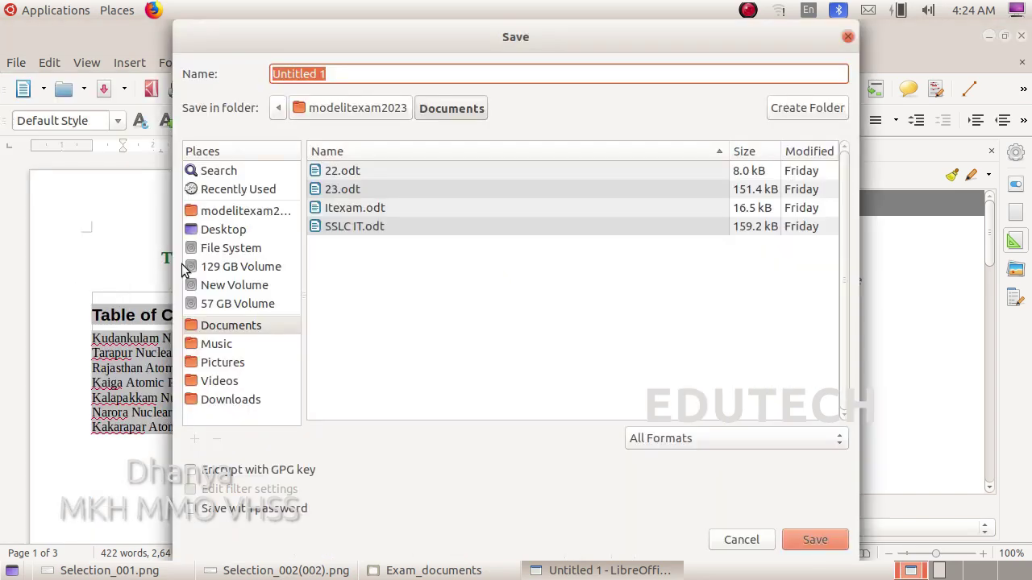
click(239, 211)
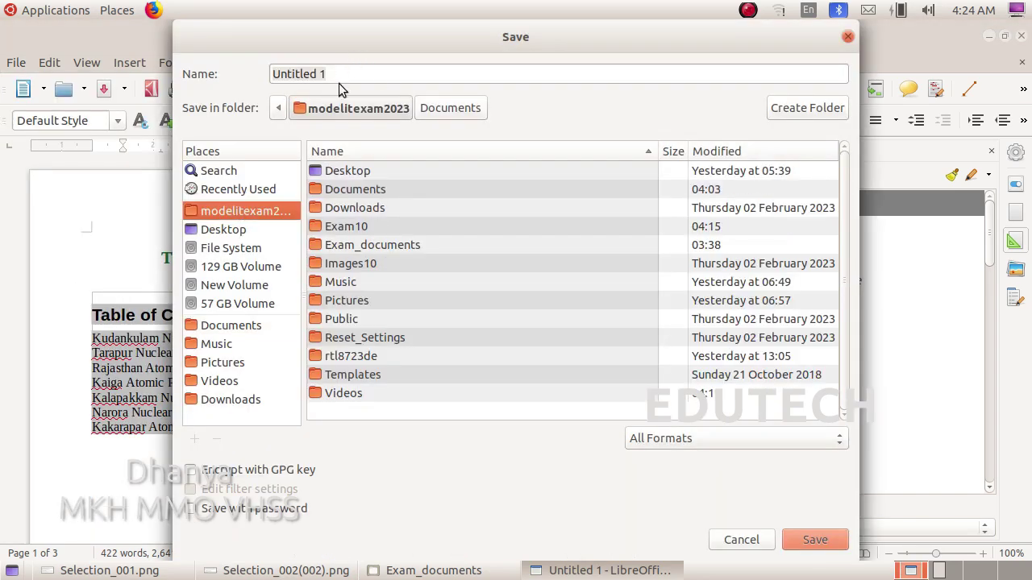
double_click(368, 226)
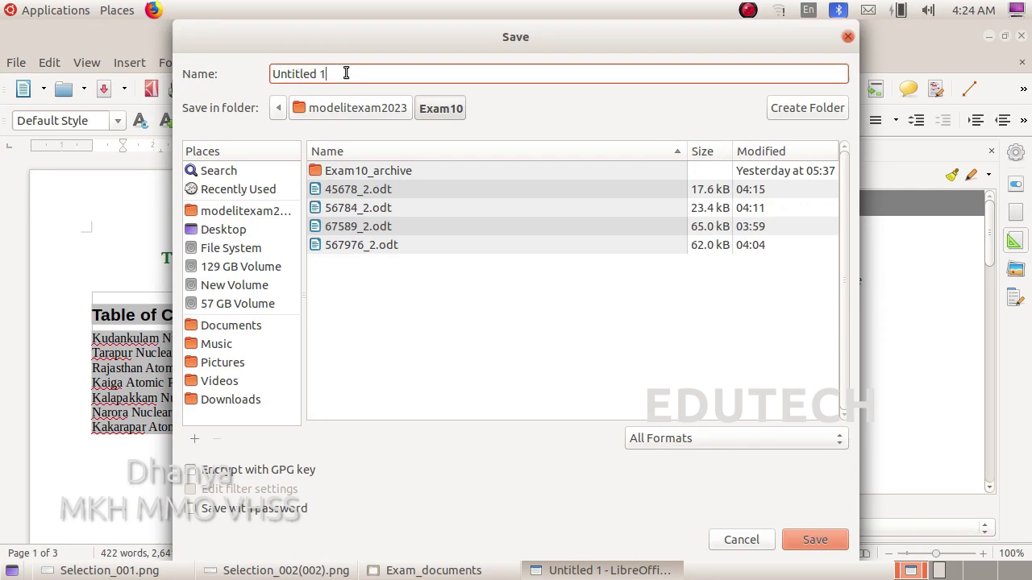
triple_click(345, 73)
text(45678_)
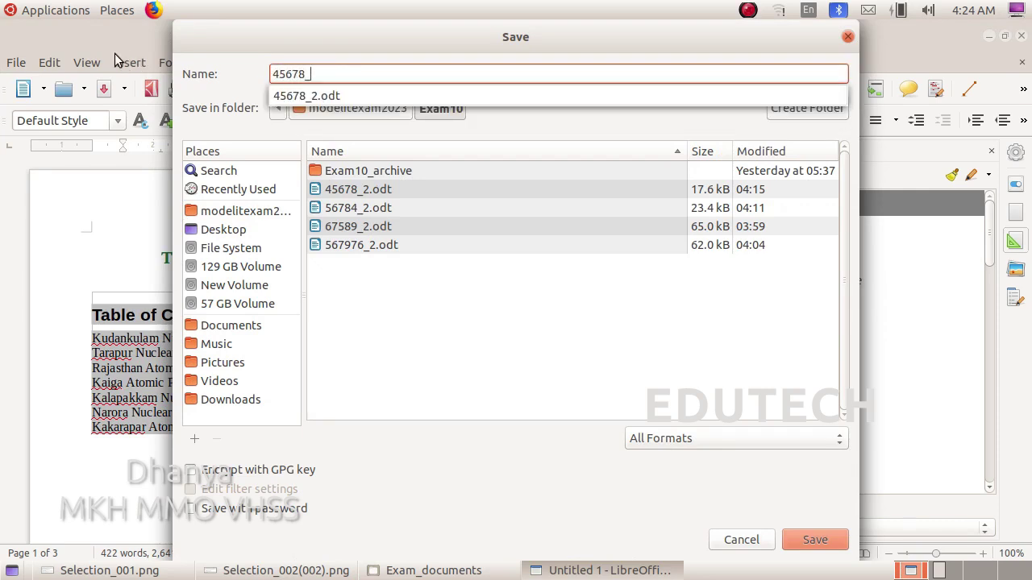